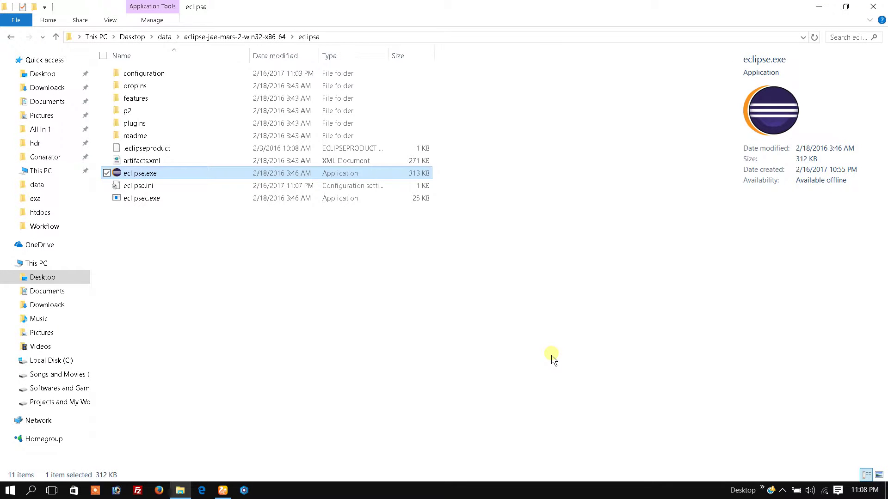
# Launch eclipse.exe, which fails with the Java exit code 13 error, and dismiss it
pyautogui.click(380, 185)
pyautogui.doubleClick(381, 174)
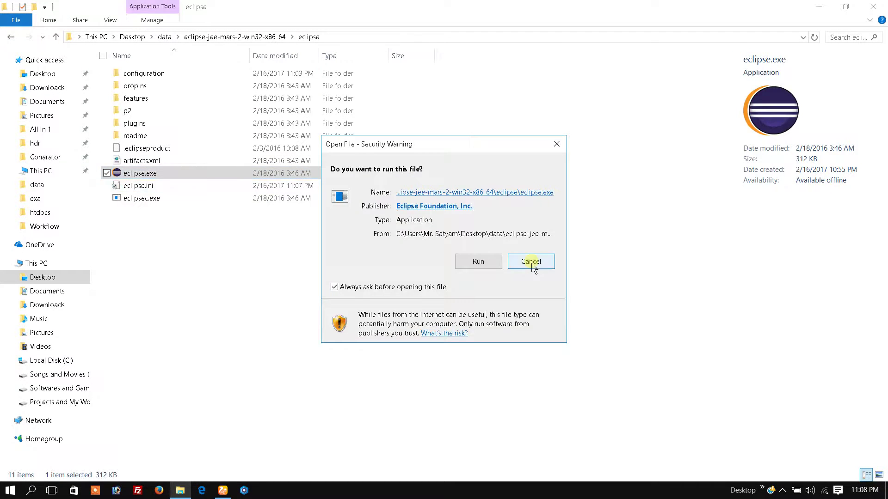
pyautogui.click(477, 262)
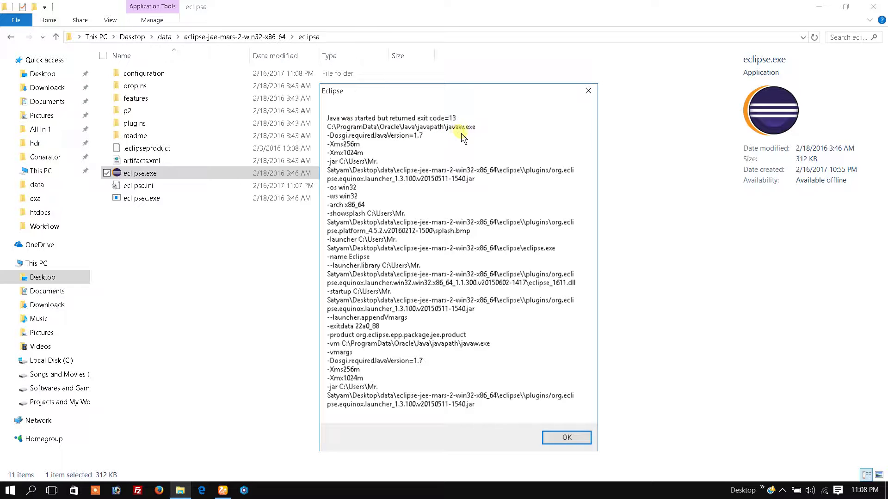
pyautogui.moveTo(460, 97); pyautogui.dragTo(561, 48)
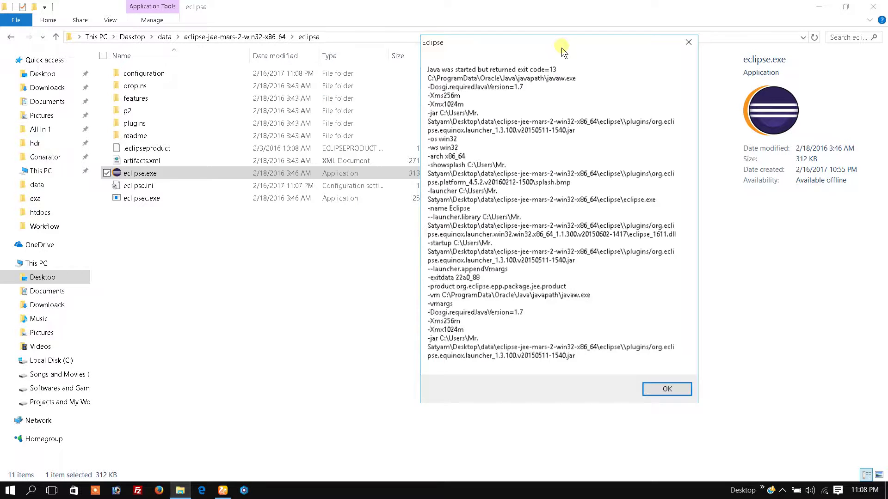
pyautogui.click(688, 44)
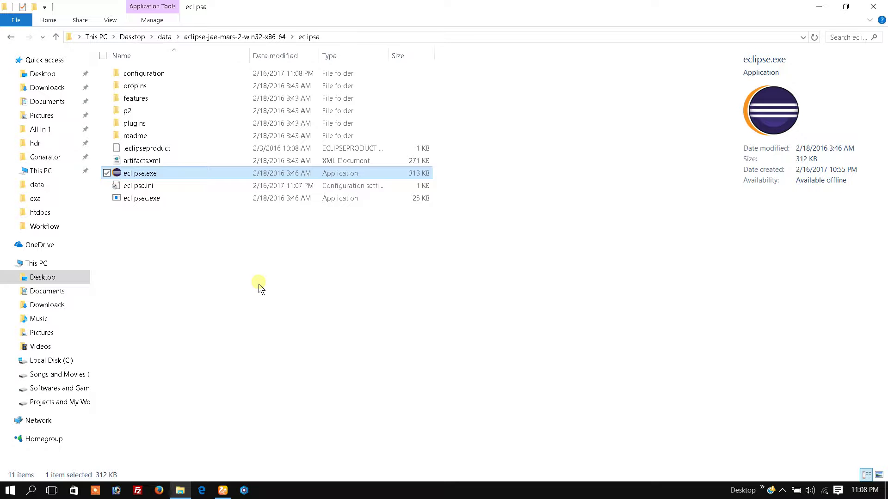
# Check the installed Java version in a Command Prompt via Run, then close it
pyautogui.press('super+r')
pyautogui.click(89, 458)
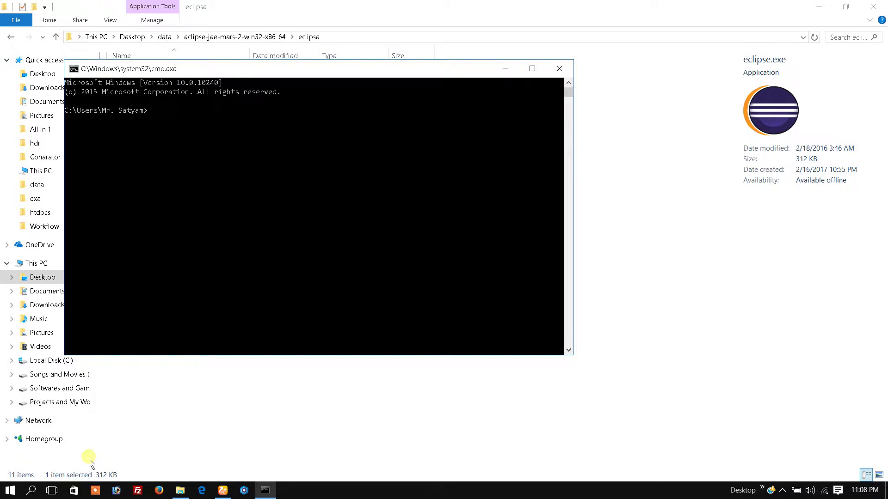
pyautogui.write('java')
pyautogui.press('Return')
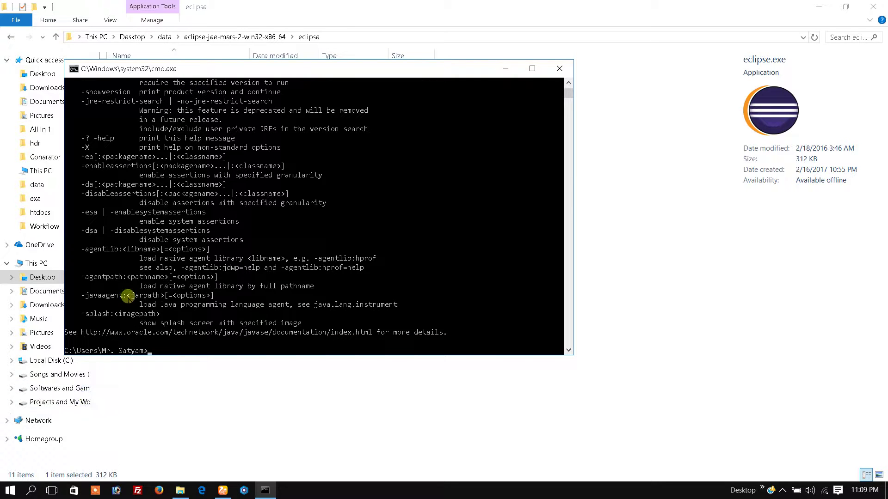
pyautogui.scroll(5, 127, 291)
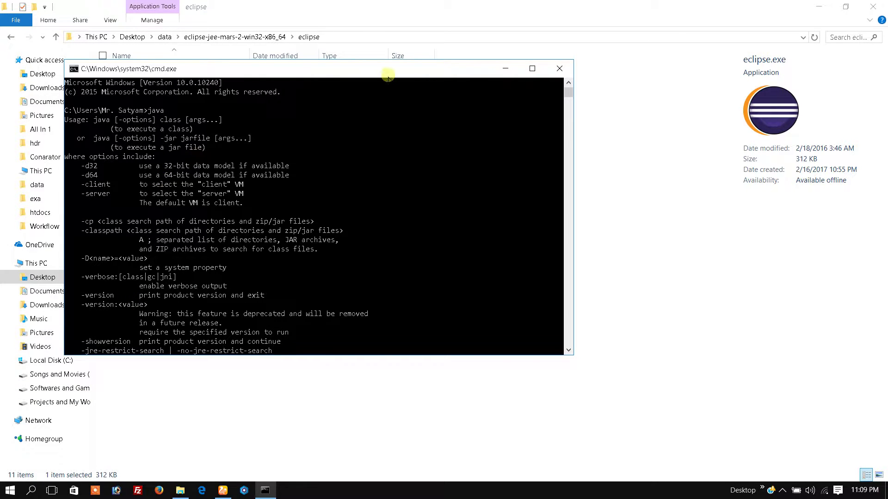
pyautogui.scroll(-10, 312, 190)
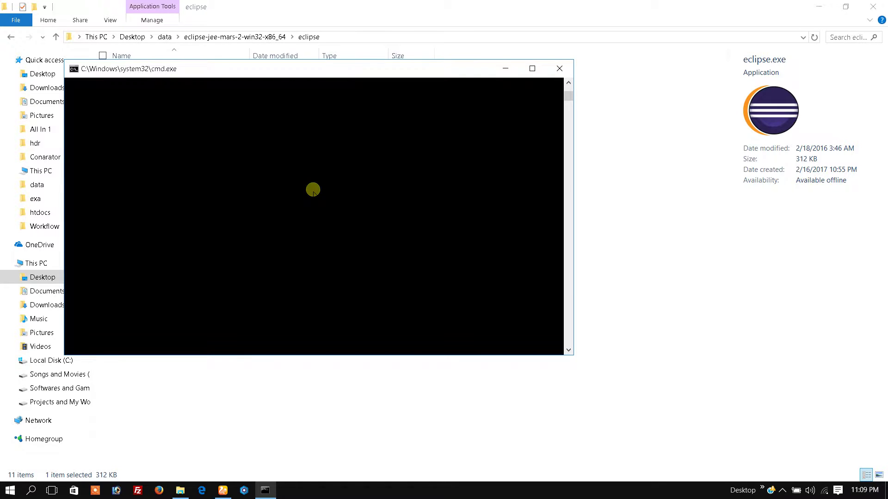
pyautogui.scroll(10, 312, 190)
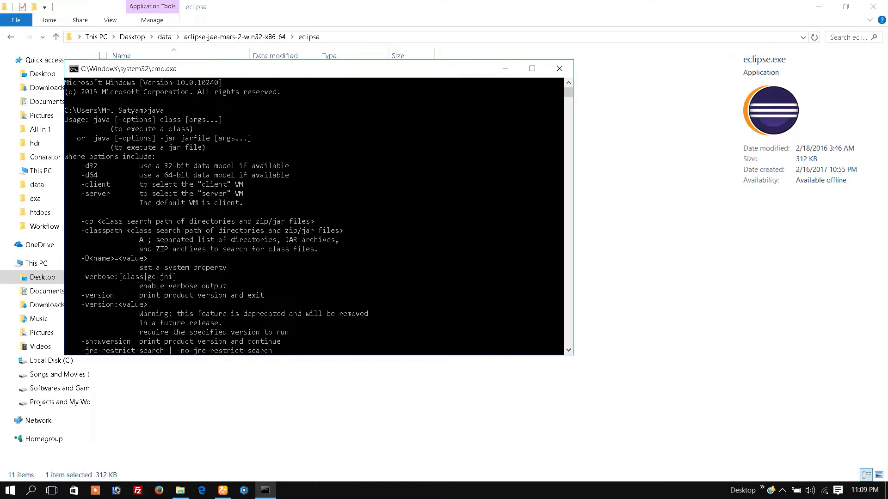
pyautogui.scroll(-5, 289, 230)
pyautogui.scroll(-5, 289, 230)
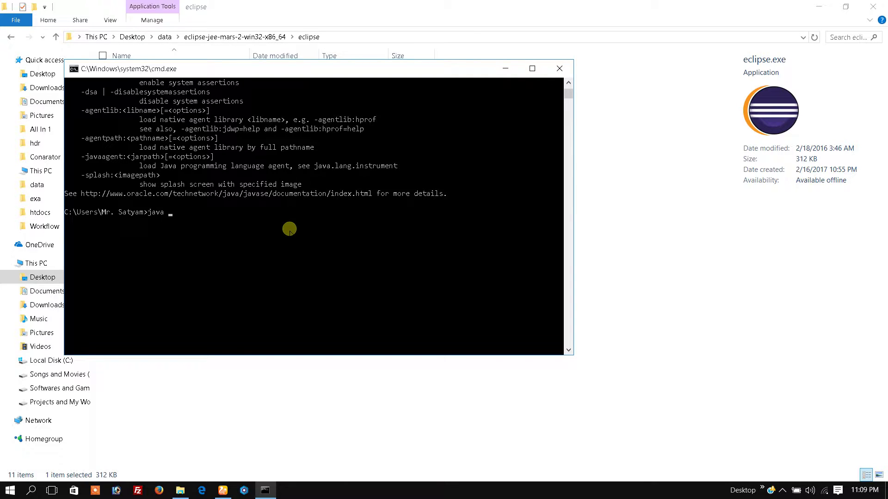
pyautogui.write('showversion')
pyautogui.press('Return')
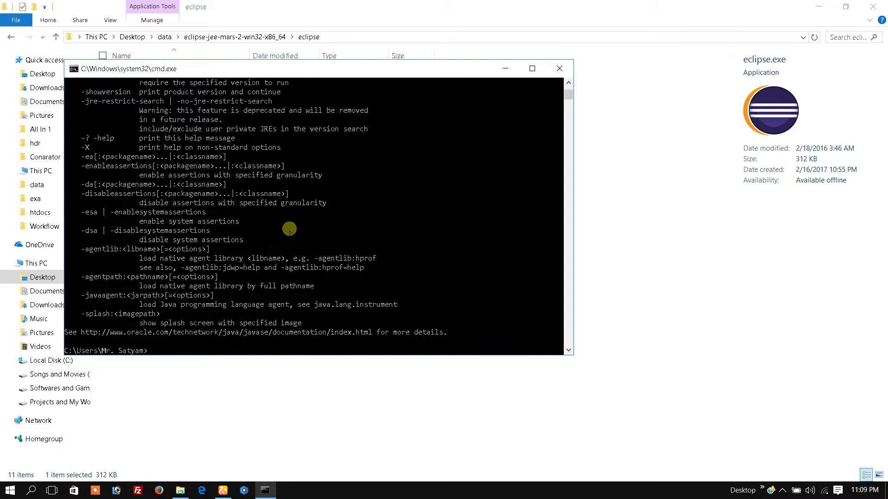
pyautogui.scroll(4, 290, 230)
pyautogui.scroll(3, 289, 229)
pyautogui.scroll(3, 289, 230)
pyautogui.scroll(2, 290, 229)
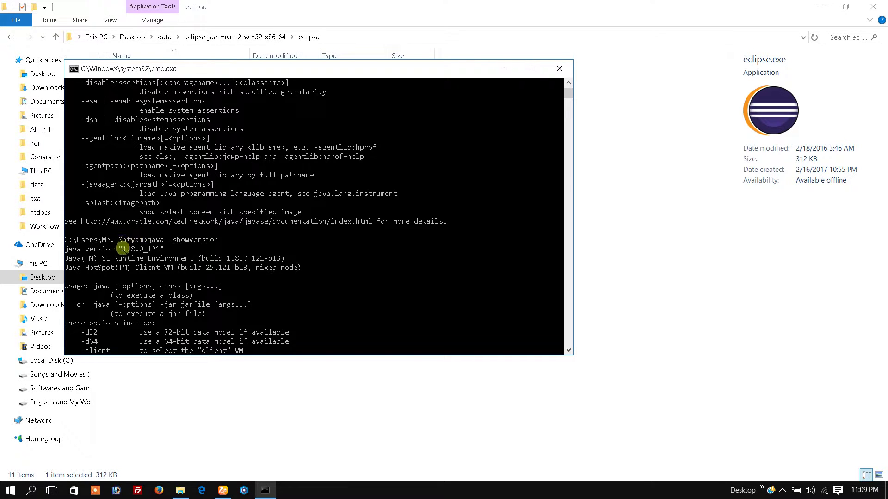
pyautogui.moveTo(122, 249); pyautogui.dragTo(143, 250)
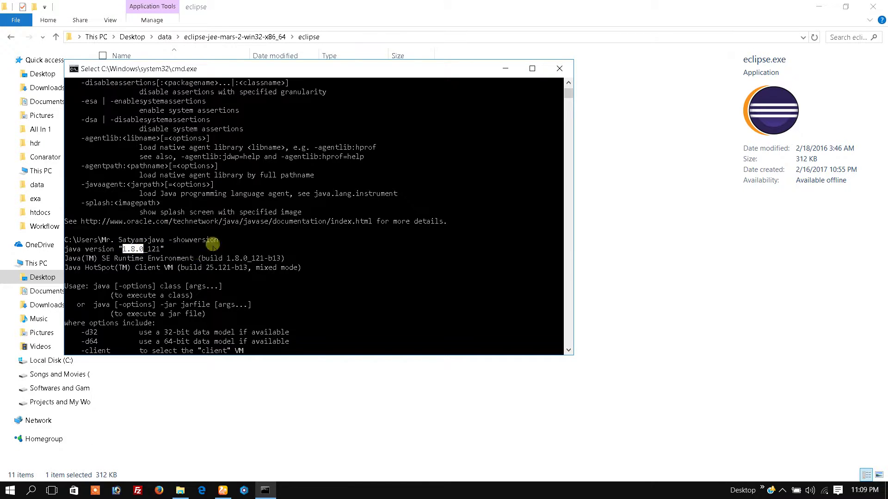
pyautogui.click(562, 69)
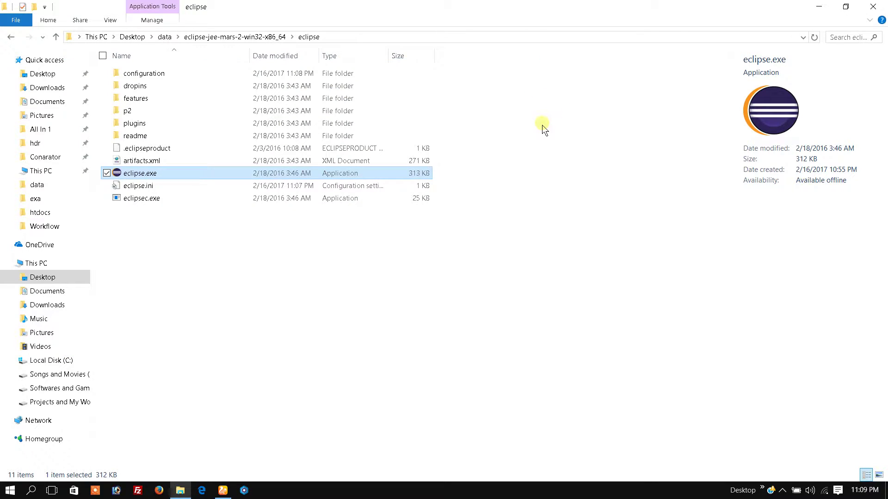
# Browse to C:\Program Files\Java\jdk1.8.0_111\bin and reveal its full path
pyautogui.click(50, 360)
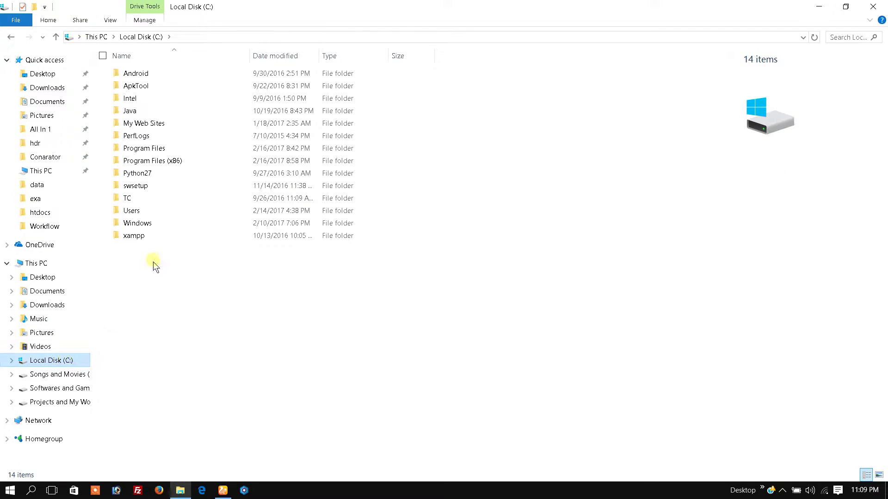
pyautogui.click(157, 149)
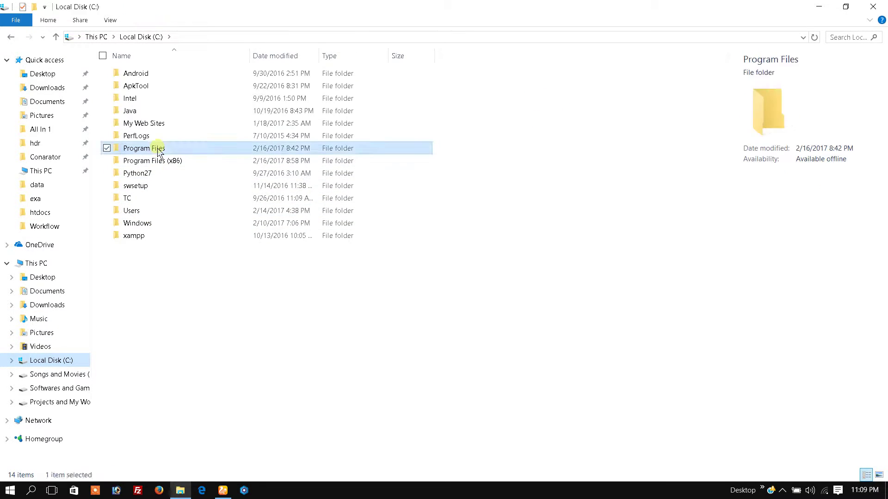
pyautogui.doubleClick(160, 152)
pyautogui.write('j')
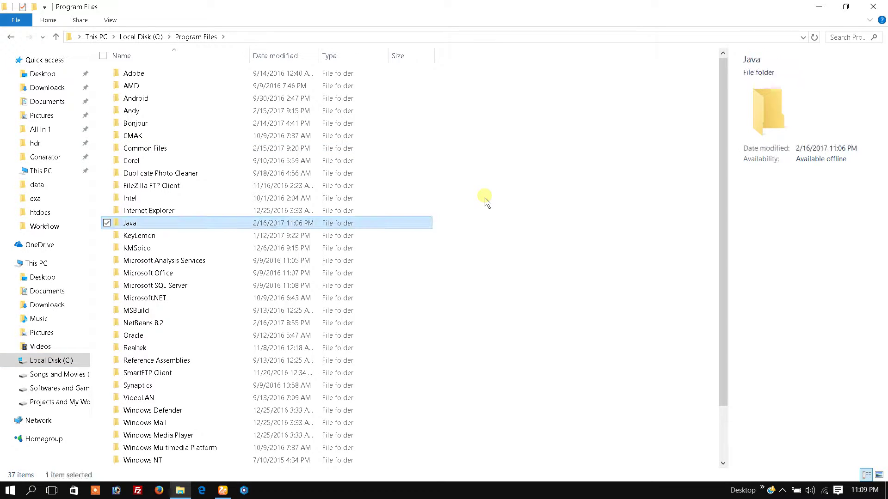
pyautogui.press('Return')
pyautogui.click(202, 75)
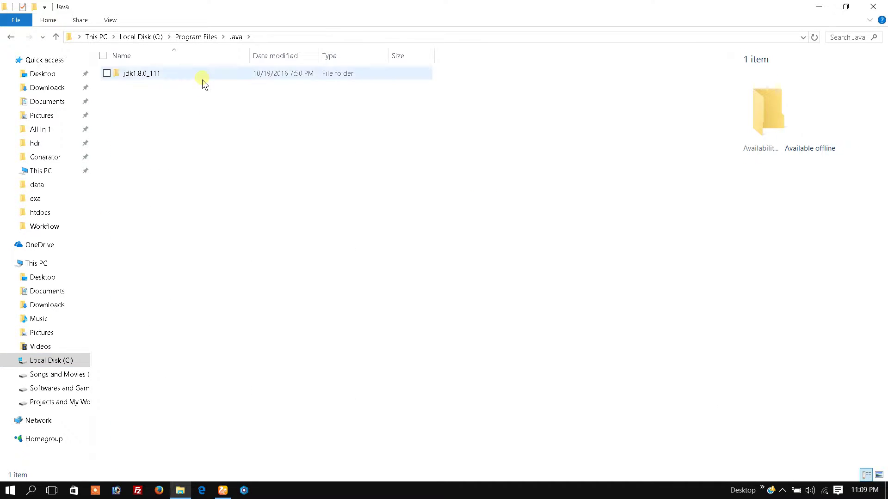
pyautogui.doubleClick(202, 75)
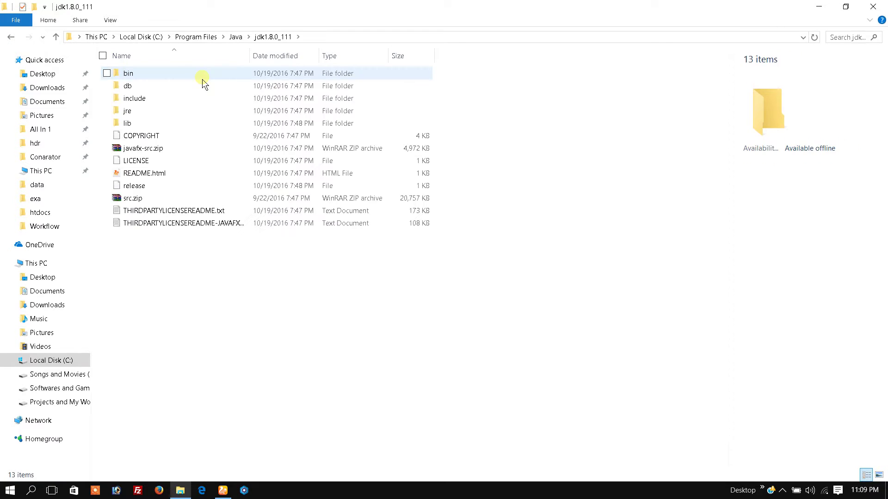
pyautogui.click(202, 76)
pyautogui.doubleClick(202, 75)
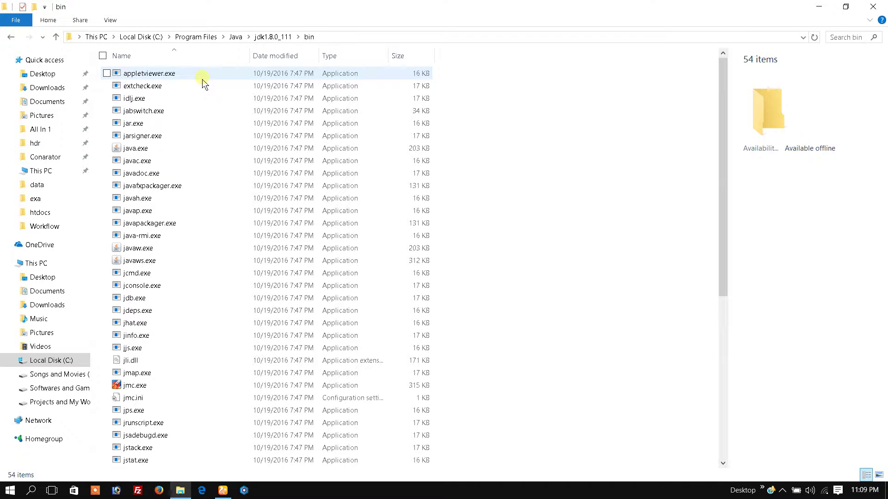
pyautogui.click(413, 37)
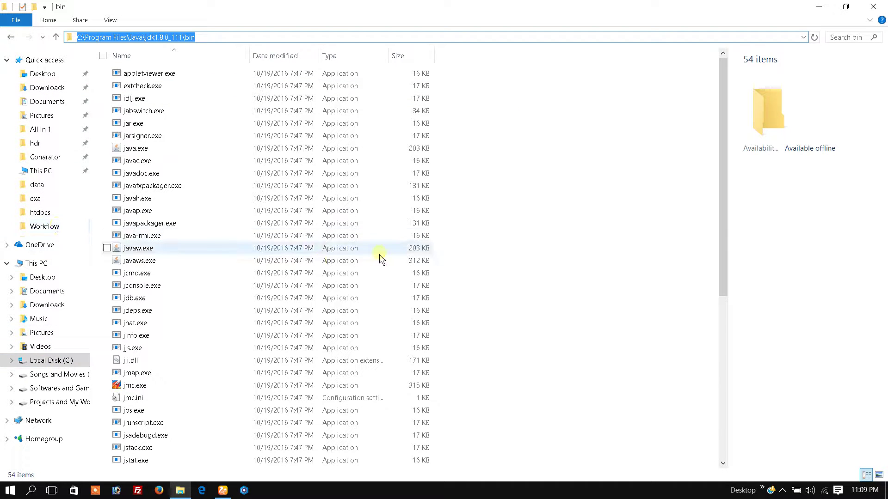
# Navigate back to the eclipse folder in the Eclipse Mars download and select eclipse.exe
pyautogui.click(13, 38)
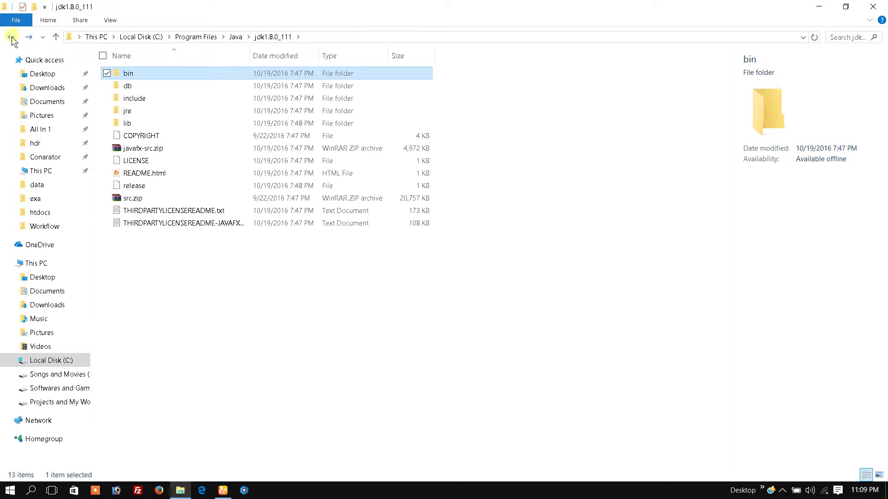
pyautogui.click(56, 37)
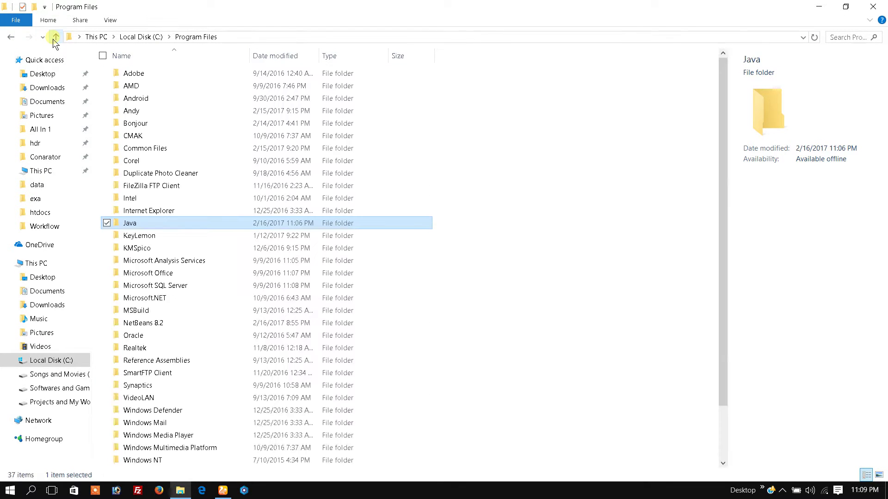
pyautogui.click(56, 41)
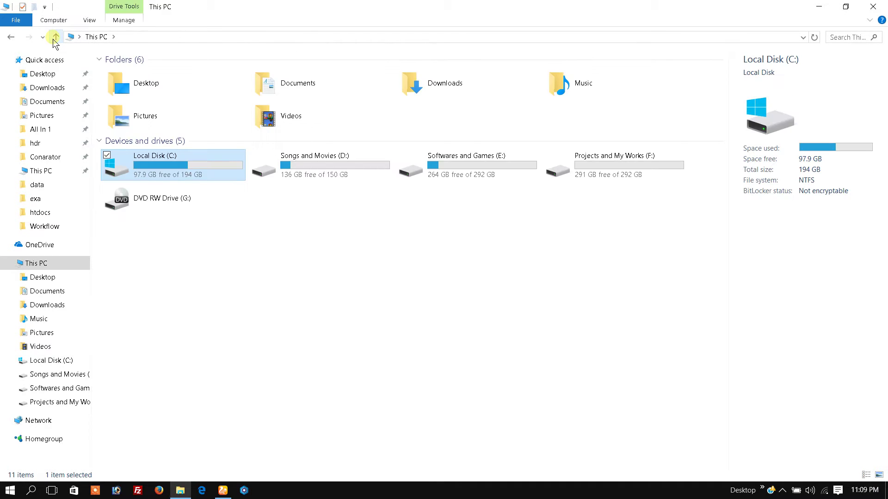
pyautogui.click(56, 40)
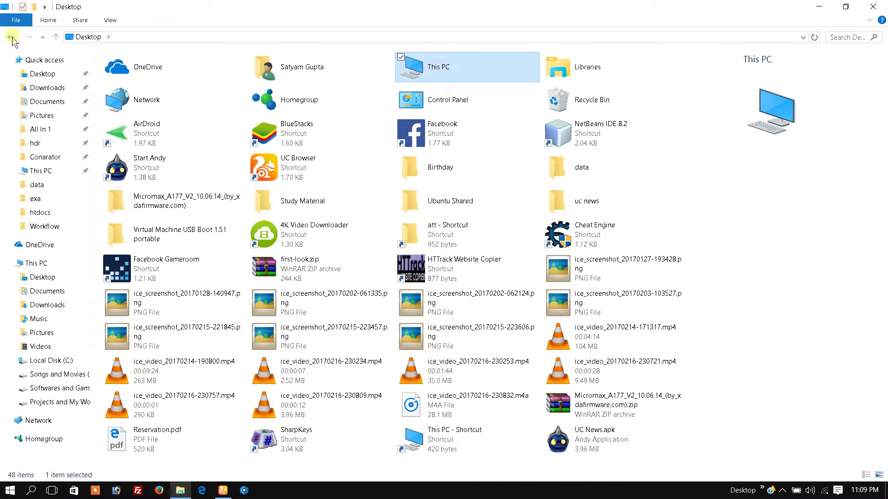
pyautogui.click(13, 40)
pyautogui.click(13, 40)
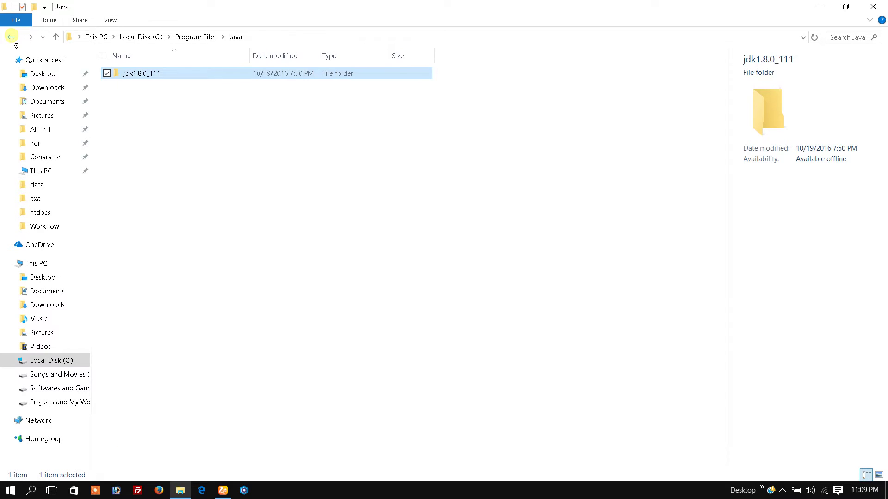
pyautogui.click(13, 41)
pyautogui.click(13, 40)
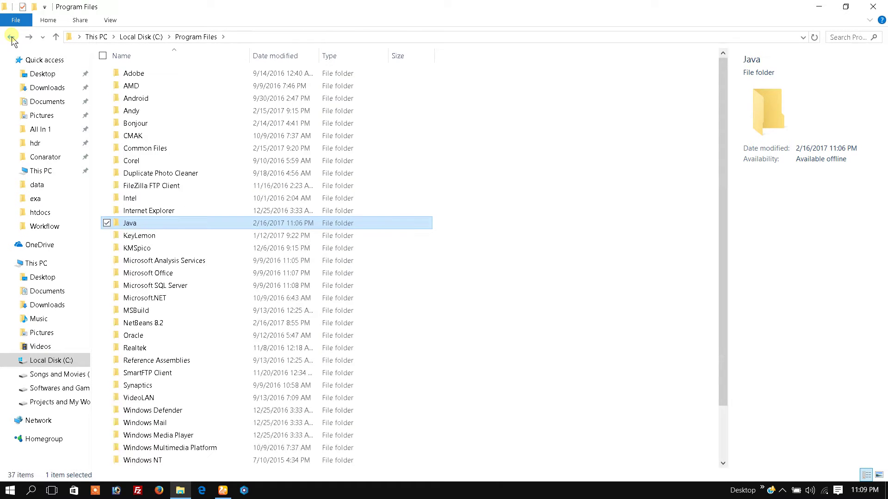
pyautogui.click(13, 39)
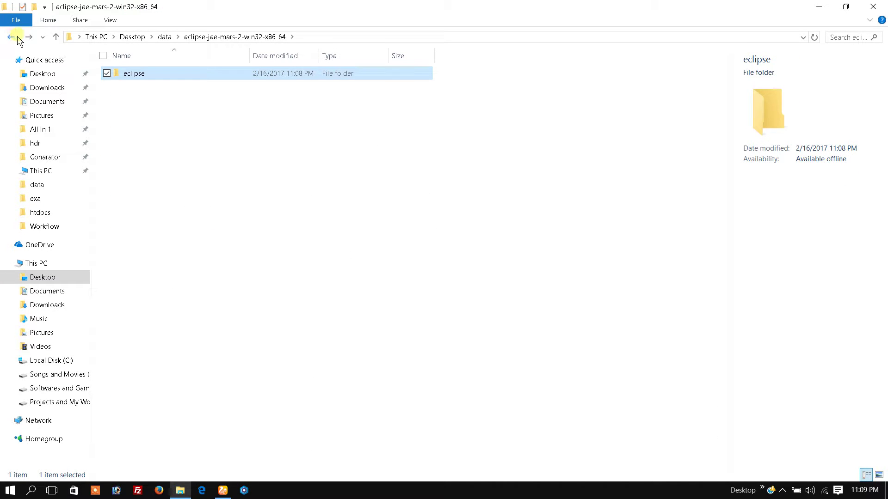
pyautogui.click(12, 39)
pyautogui.click(213, 175)
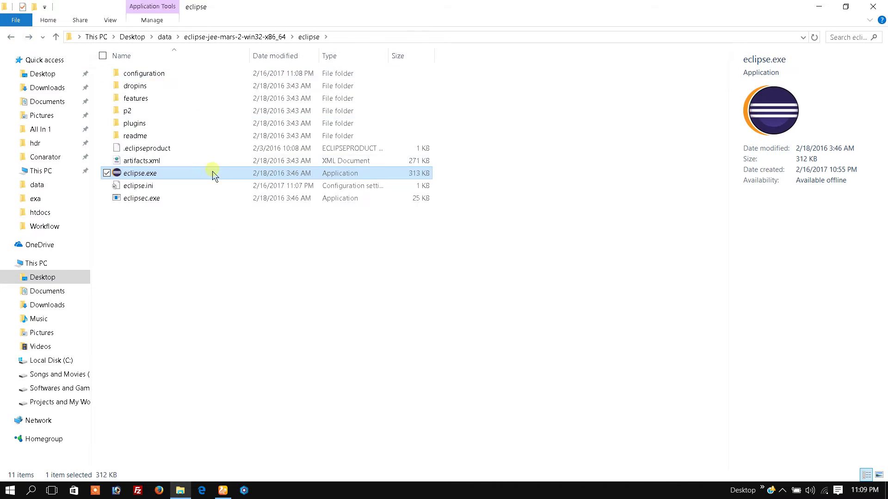
# View eclipse.ini in Notepad, where its lines run together, and close it
pyautogui.doubleClick(181, 186)
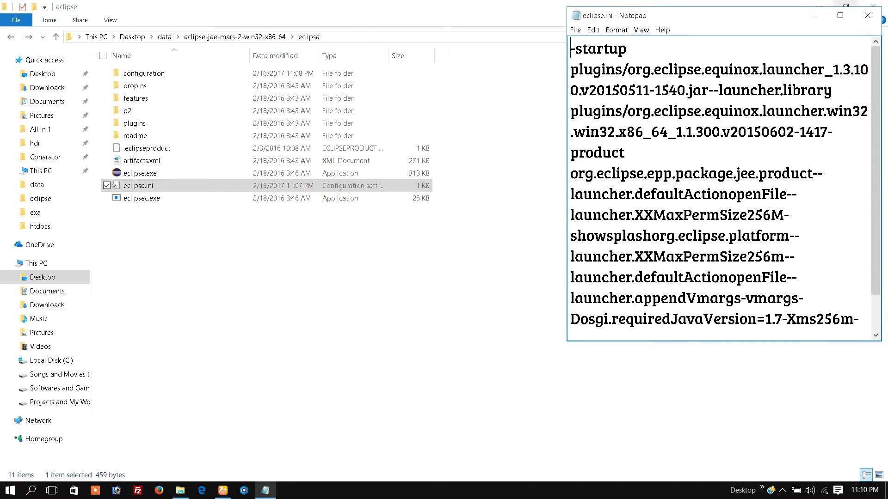
pyautogui.click(868, 15)
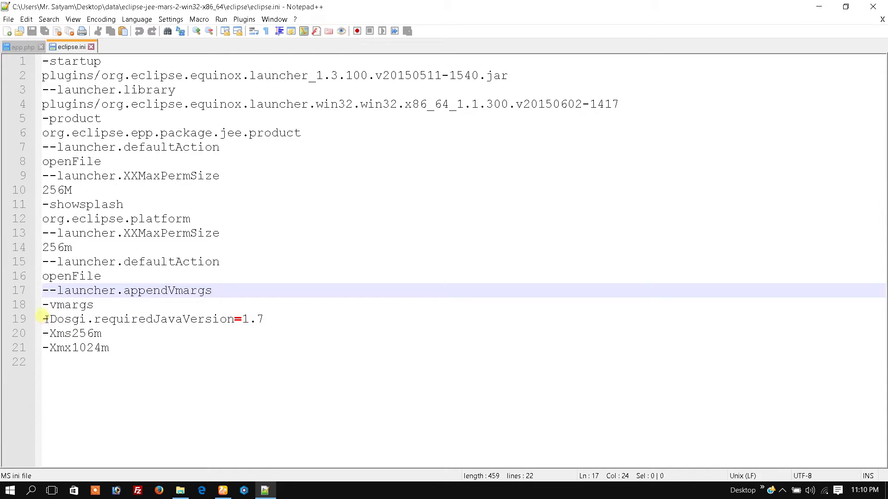
# Insert '-vm' and the jdk1.8.0_111 javaw.exe path as new lines above -vmargs
pyautogui.moveTo(50, 305); pyautogui.dragTo(98, 306)
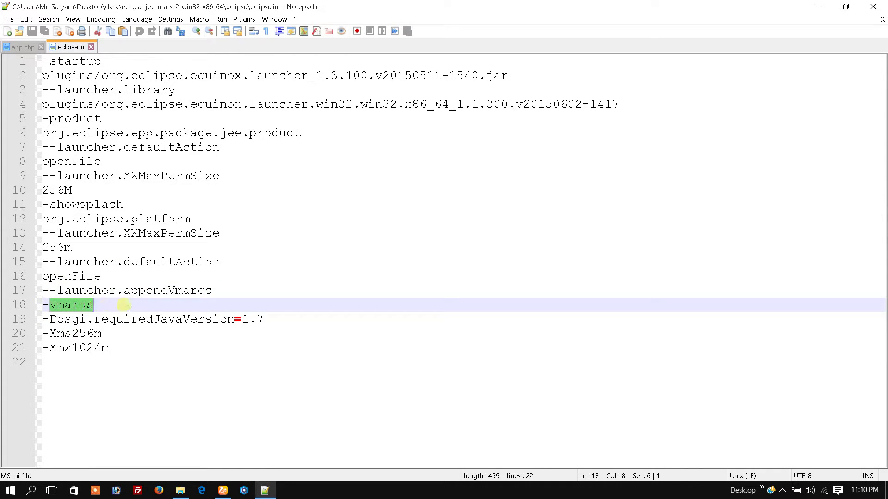
pyautogui.click(221, 291)
pyautogui.press('Return')
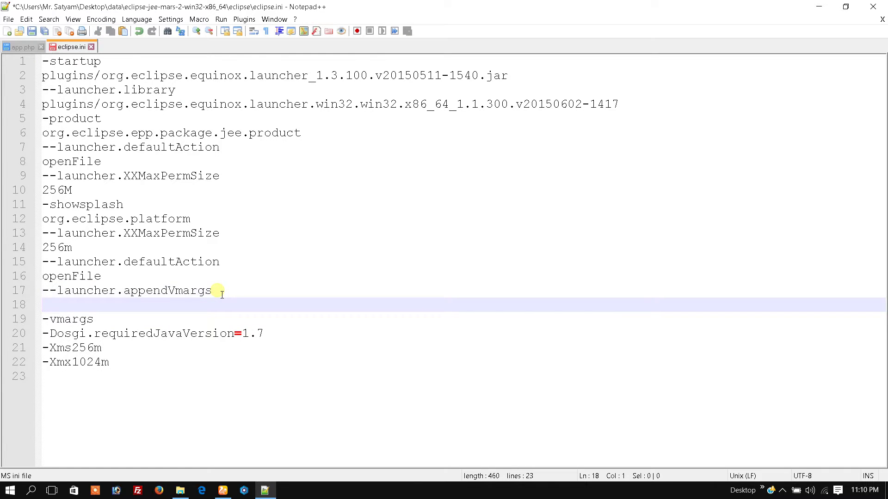
pyautogui.write('C:\\Program Files\\Java\\jdk1.8.0_111\\bin')
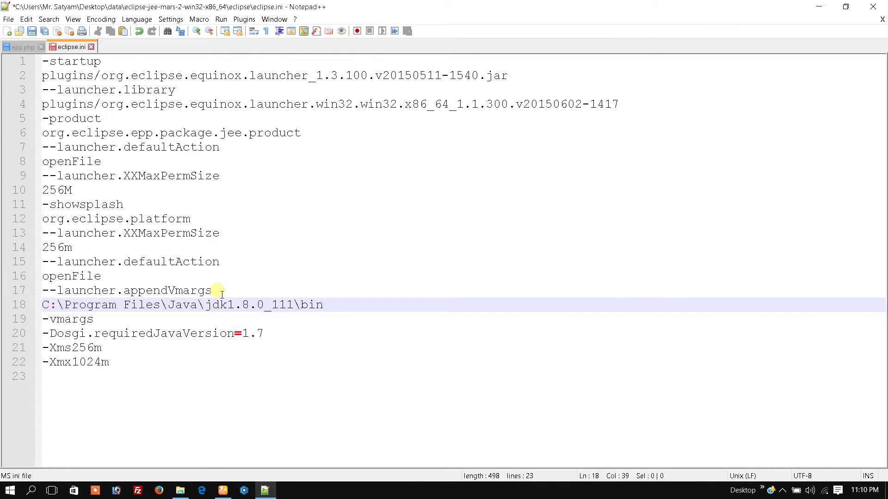
pyautogui.write('\\')
pyautogui.write('javaw.')
pyautogui.write('e')
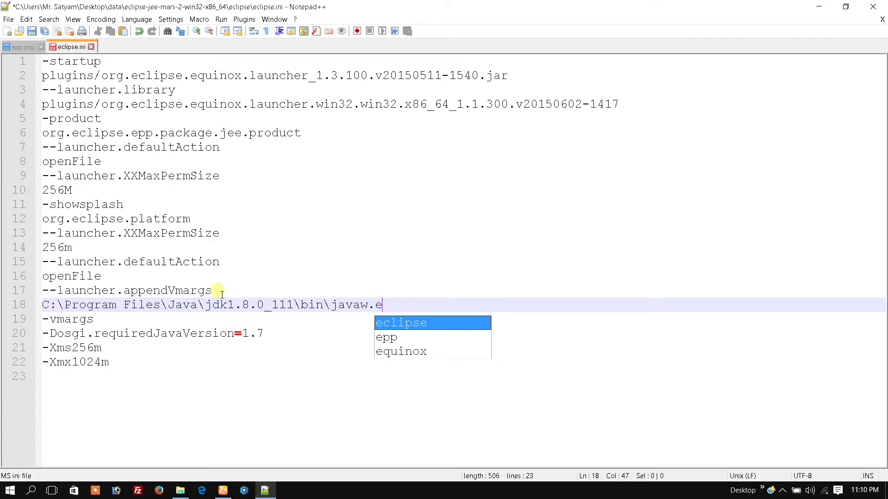
pyautogui.write('xe')
pyautogui.click(216, 291)
pyautogui.press('Return')
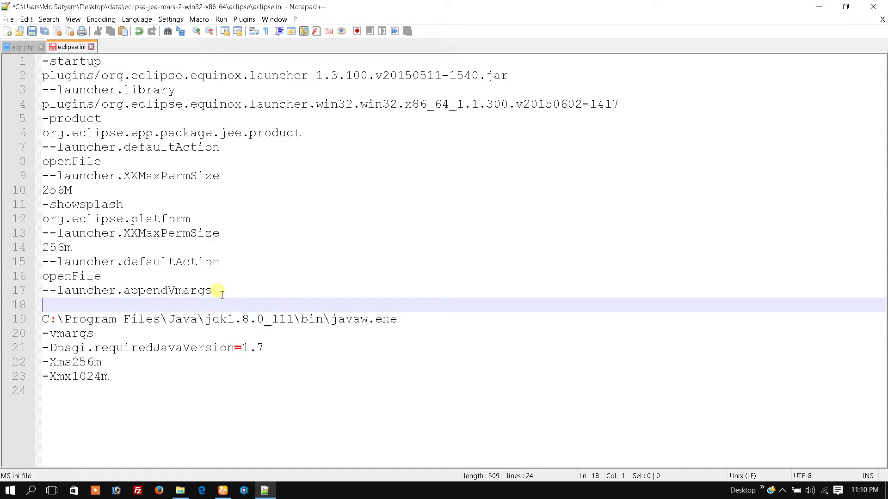
pyautogui.write('-vm')
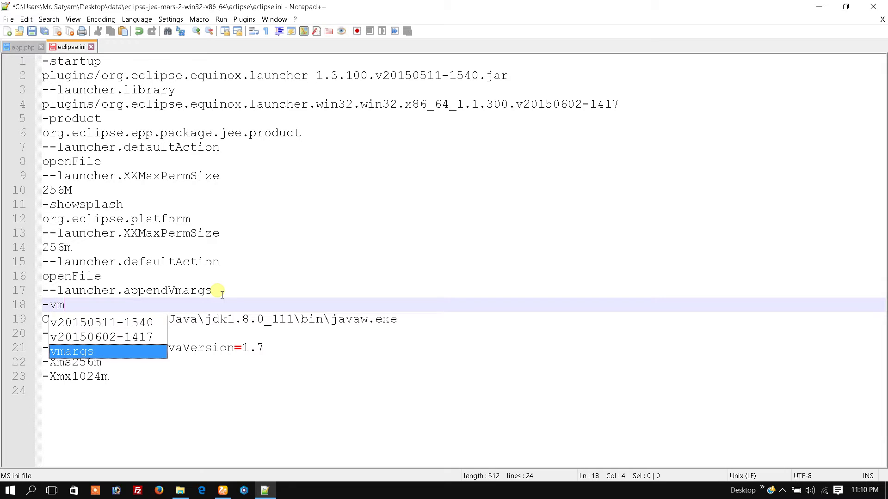
pyautogui.click(215, 276)
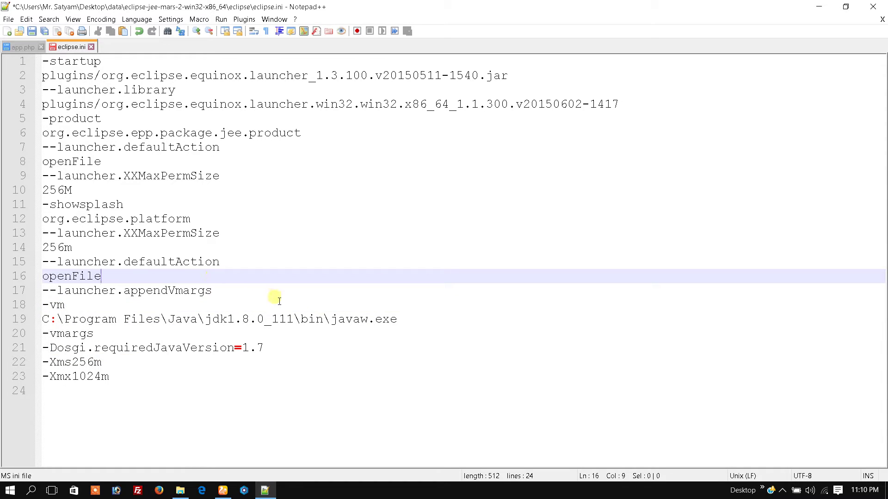
# Save eclipse.ini and return to the eclipse folder window
pyautogui.hotkey('ctrl', 's')
pyautogui.hotkey('alt', 'Tab')
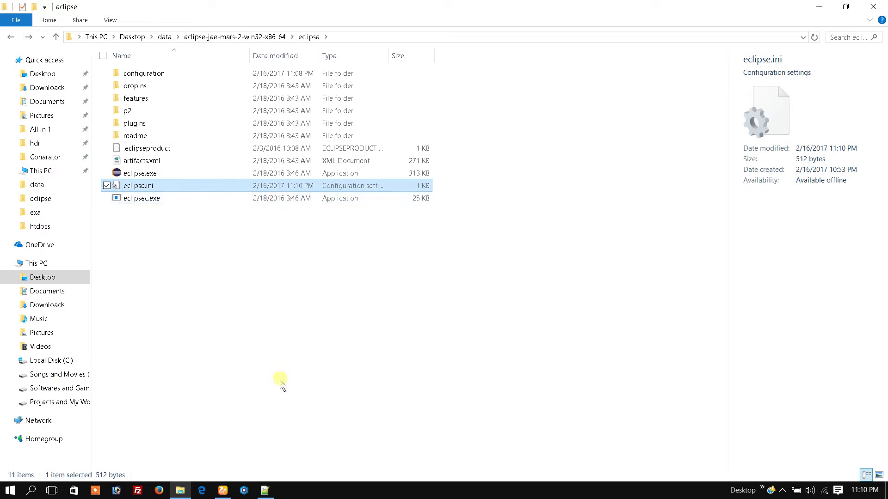
# Dismiss the old error, run eclipse.exe past the security warning so the Mars.2 splash appears
pyautogui.hotkey('alt', 'Tab')
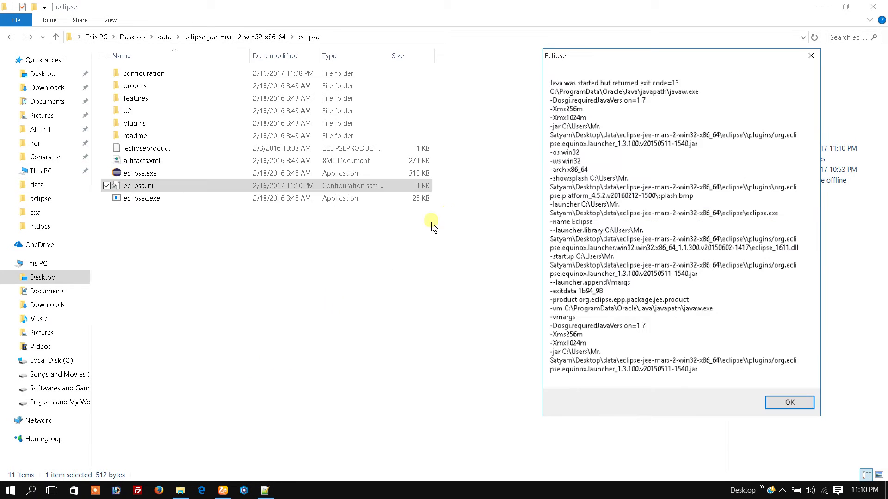
pyautogui.click(811, 56)
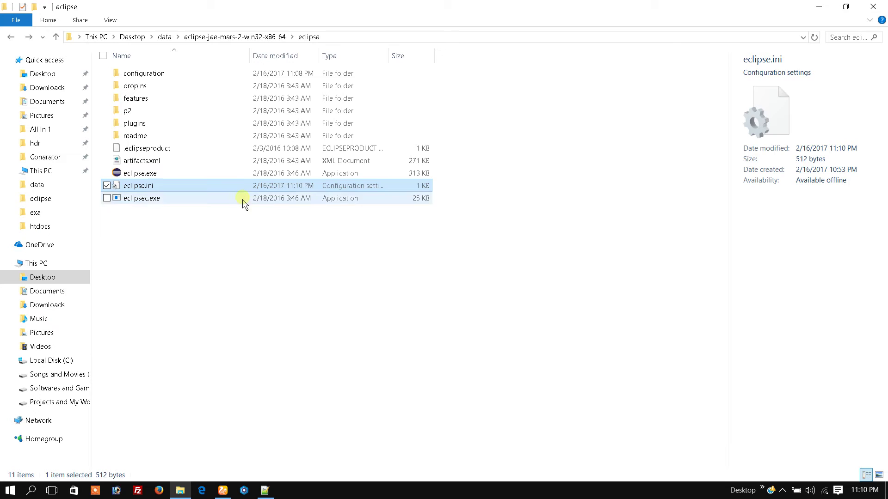
pyautogui.doubleClick(140, 172)
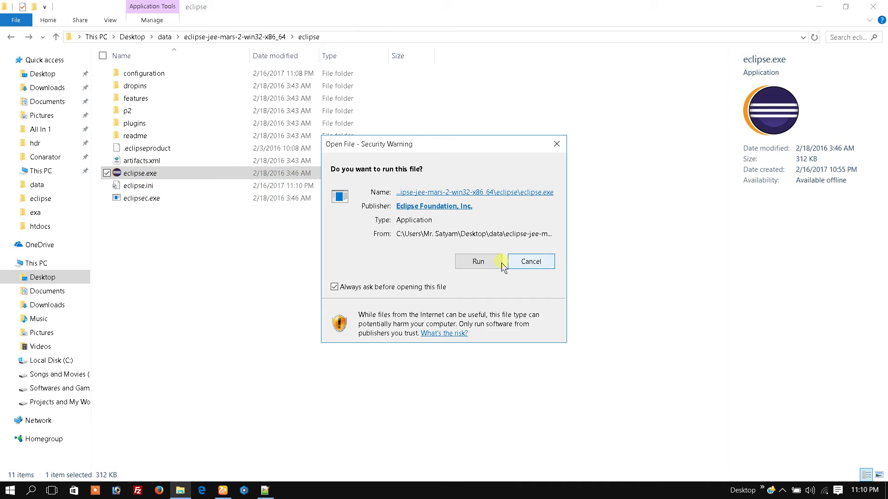
pyautogui.click(479, 261)
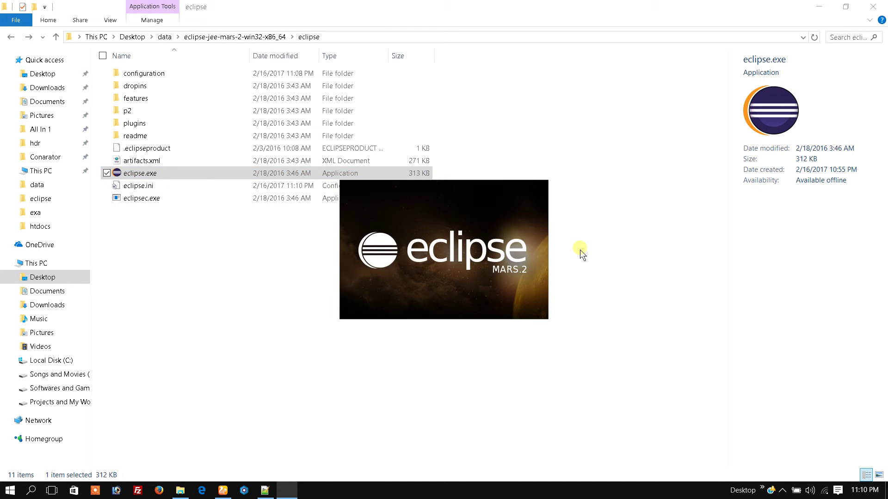